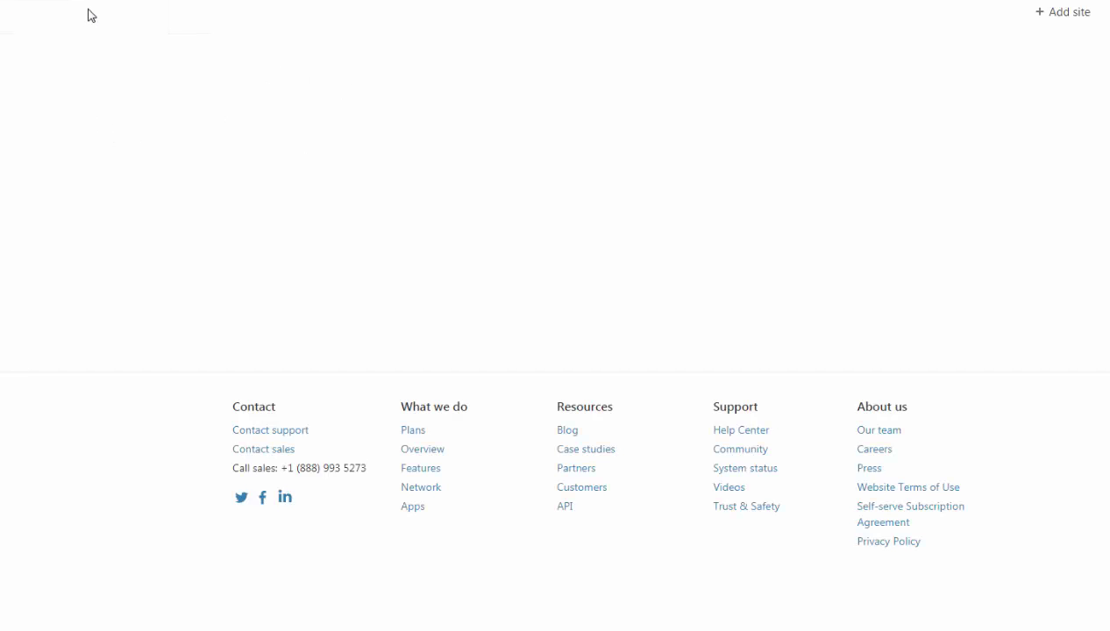
- Browse the site list, account Home and Add site page, then open the biztransformerscorp.com Overview
left_click(99, 18)
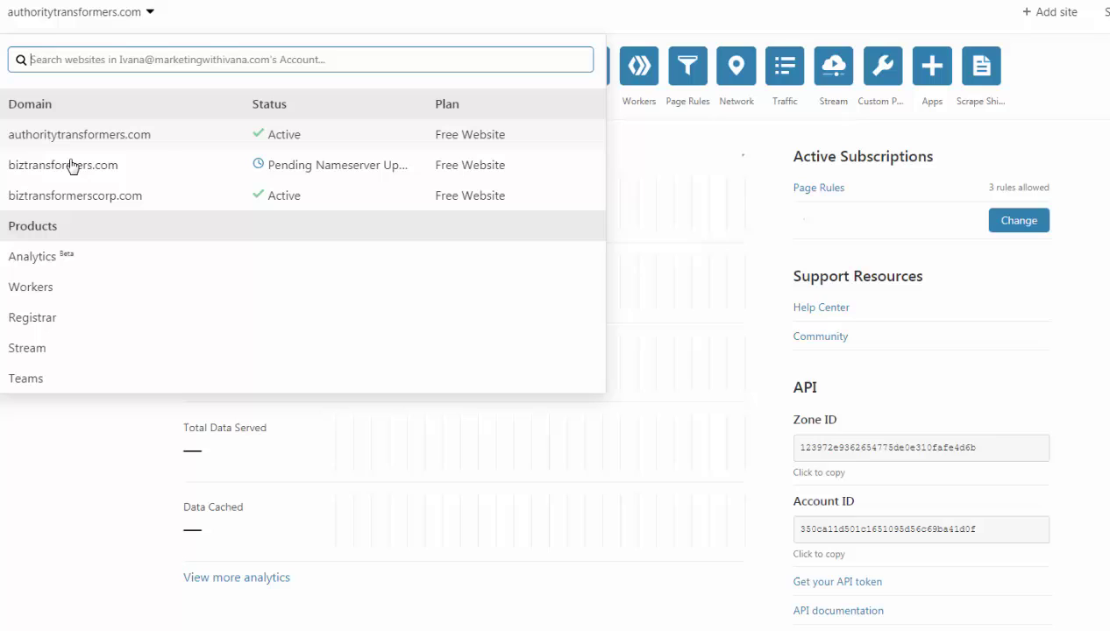
left_click(74, 196)
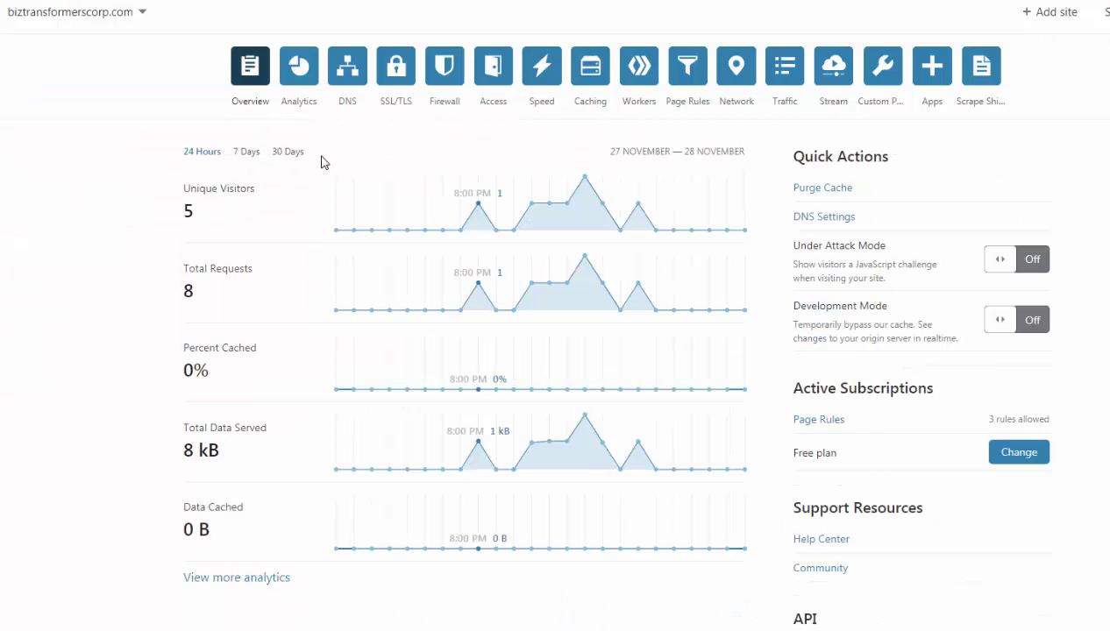
left_click(144, 15)
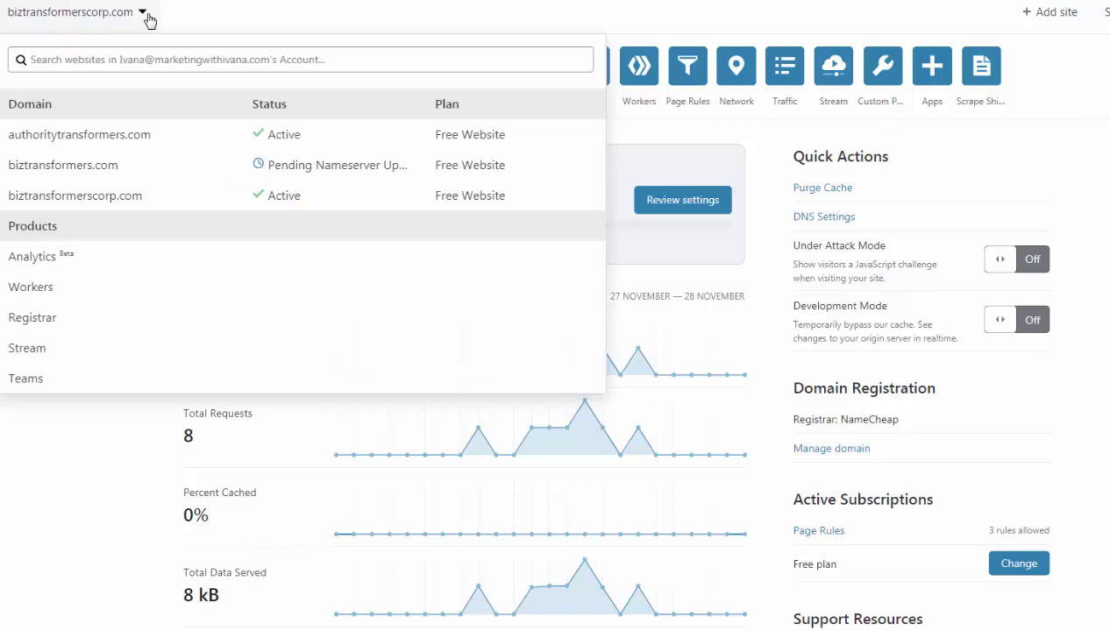
left_click(4, 11)
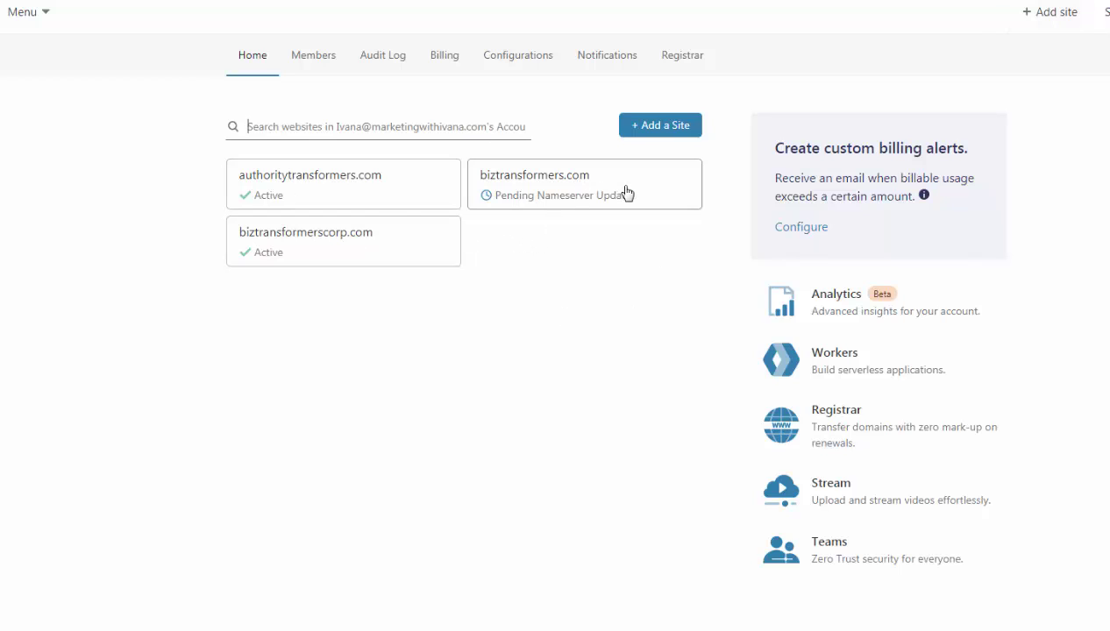
left_click(1056, 13)
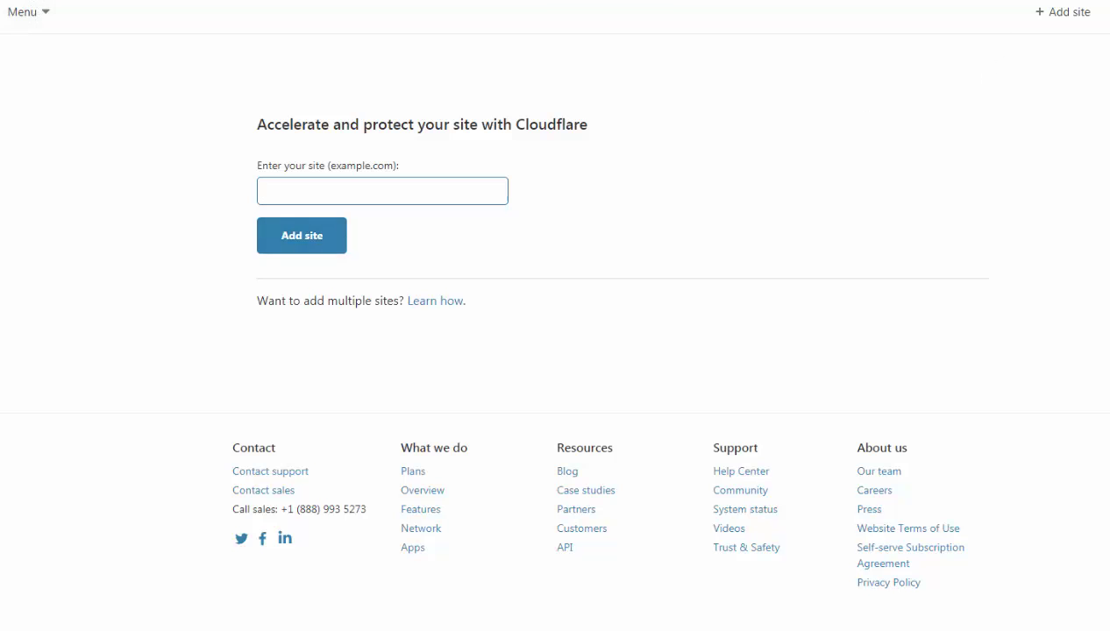
key("alt+Left")
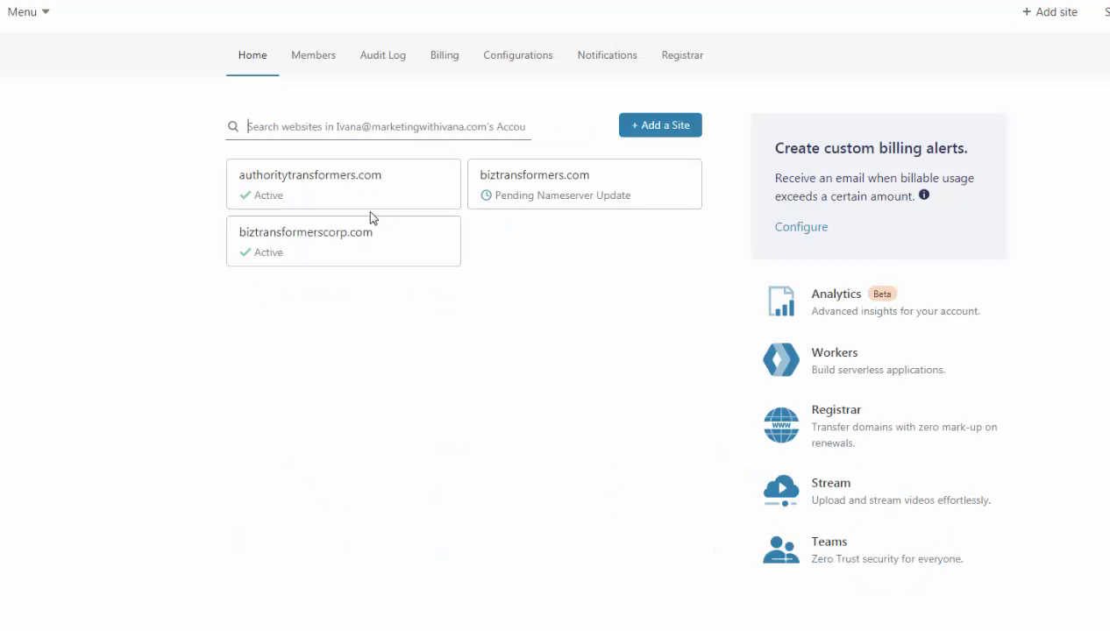
left_click(318, 238)
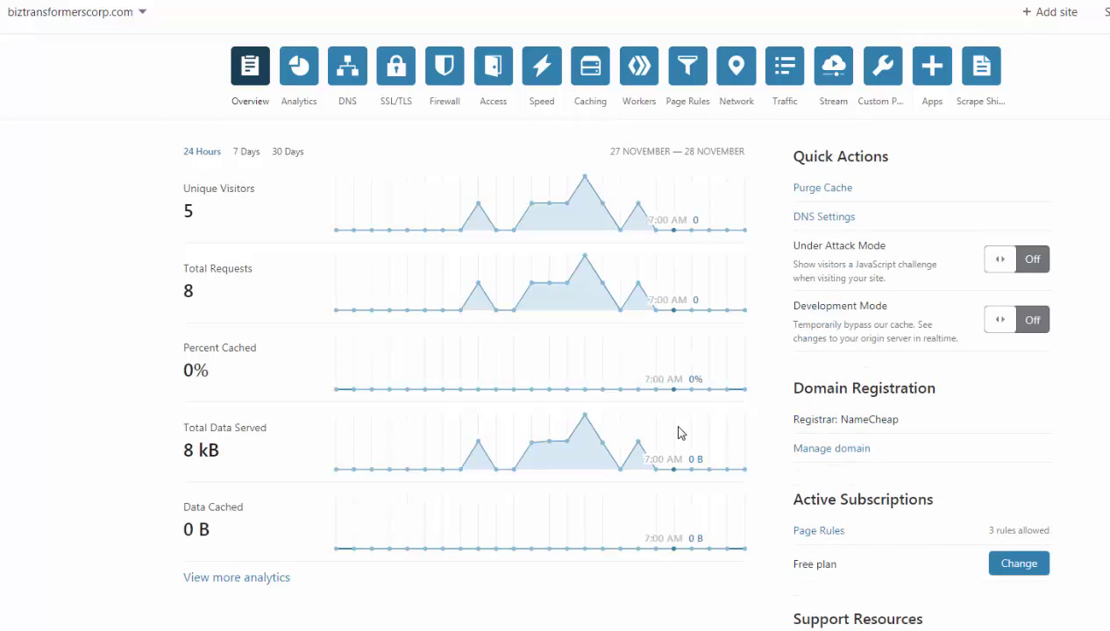
- Check that SSL/TLS encryption is set to Full, then go to the DNS records page
left_click(392, 71)
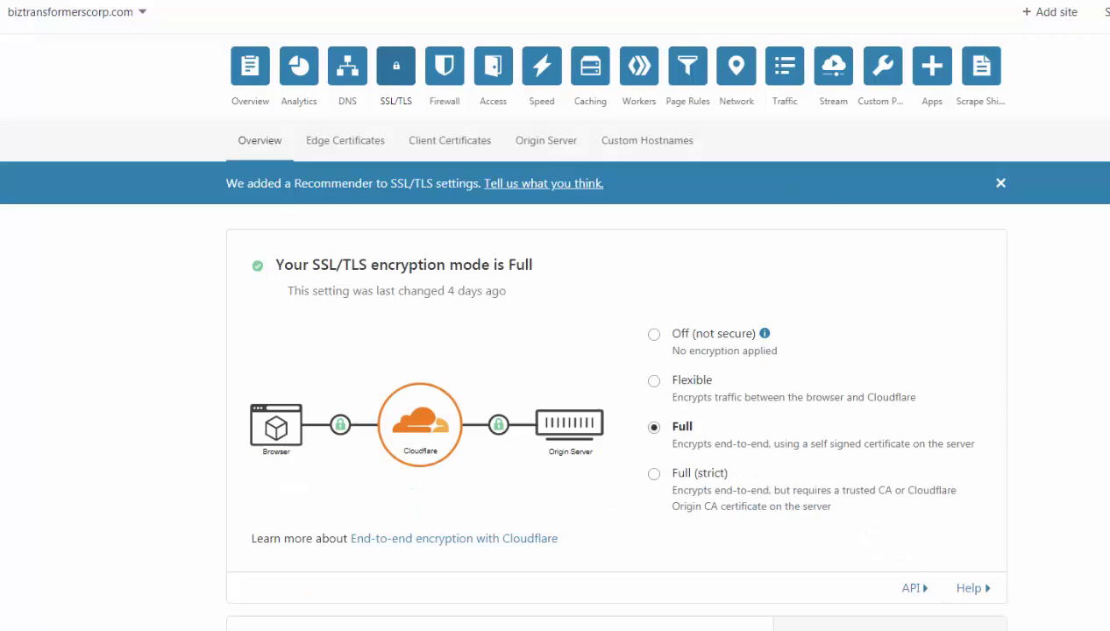
scroll(555, 329, "down", 3)
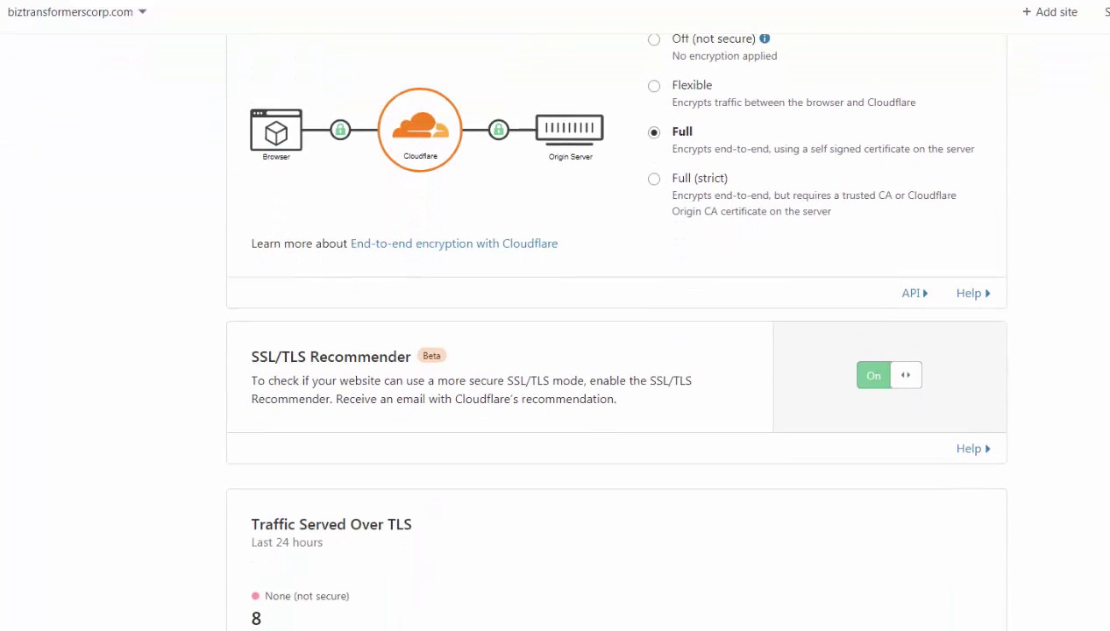
scroll(555, 329, "down", 1)
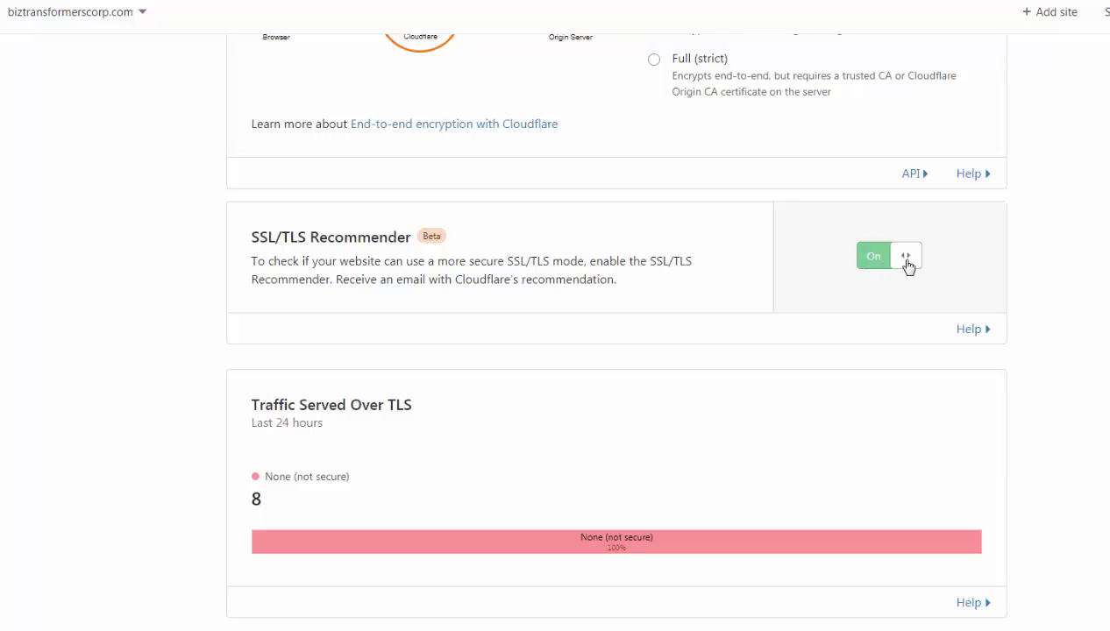
scroll(381, 162, "up", 4)
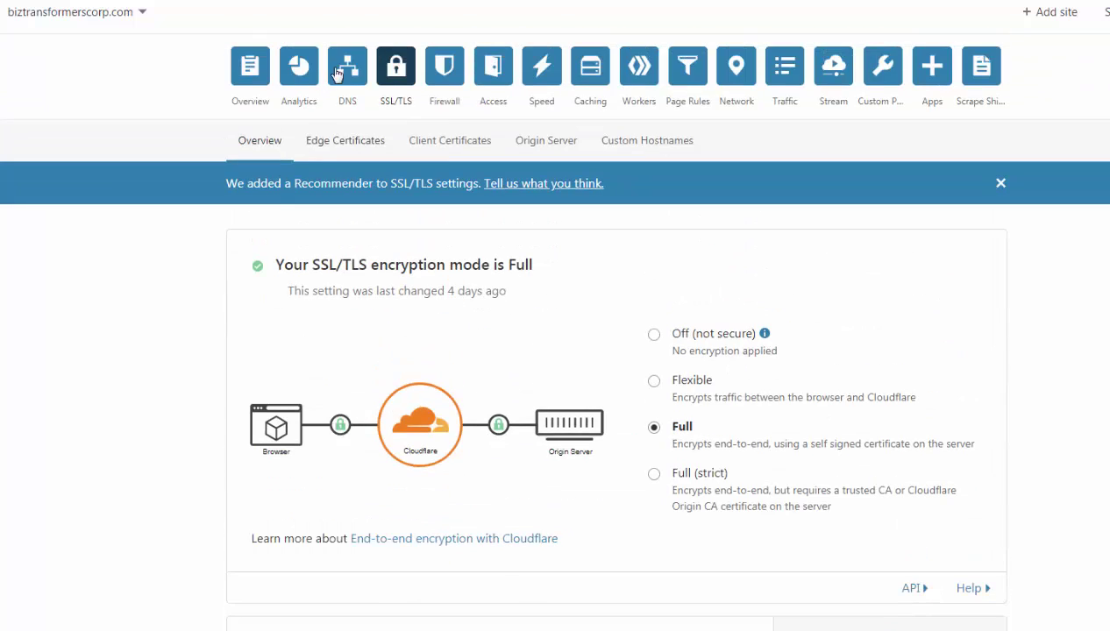
left_click(337, 74)
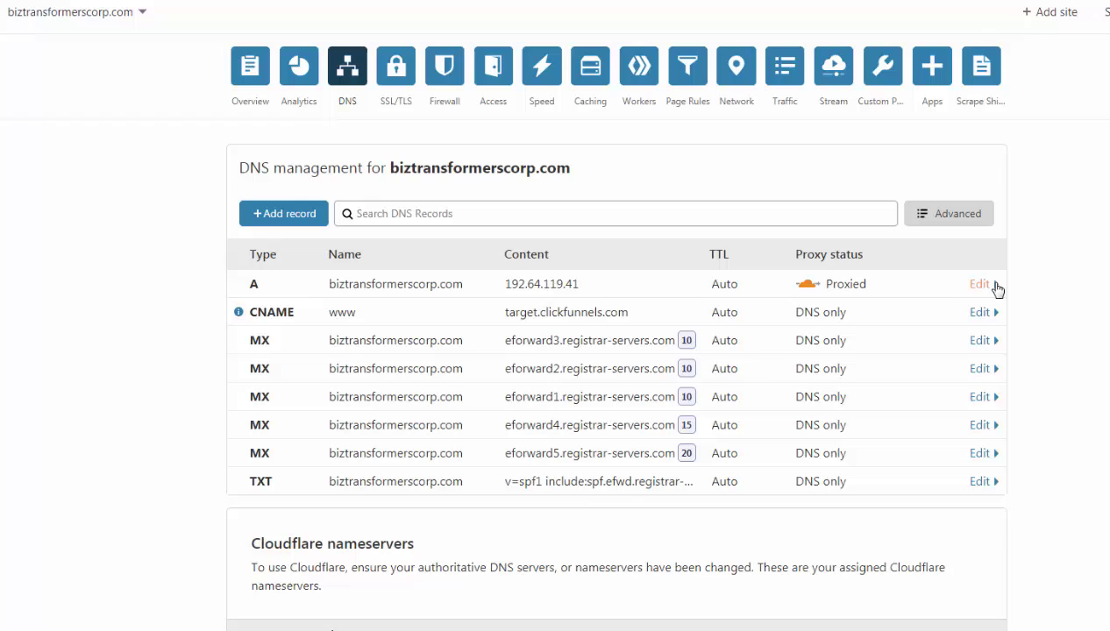
- Delete the existing root A record and the www CNAME record
left_click(996, 289)
left_click(285, 390)
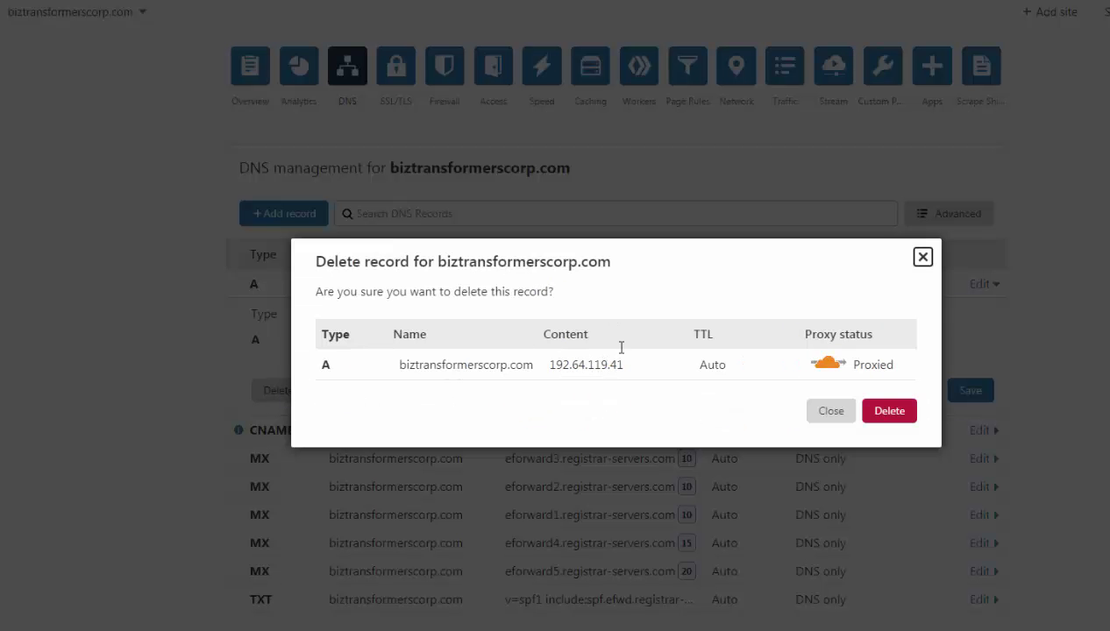
left_click(878, 411)
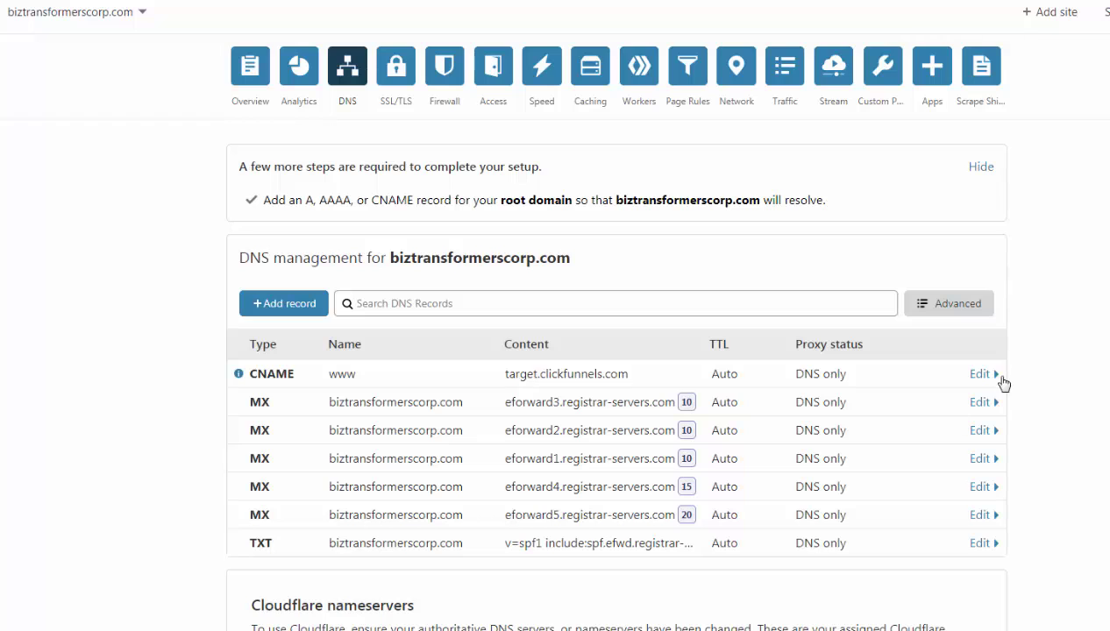
left_click(981, 374)
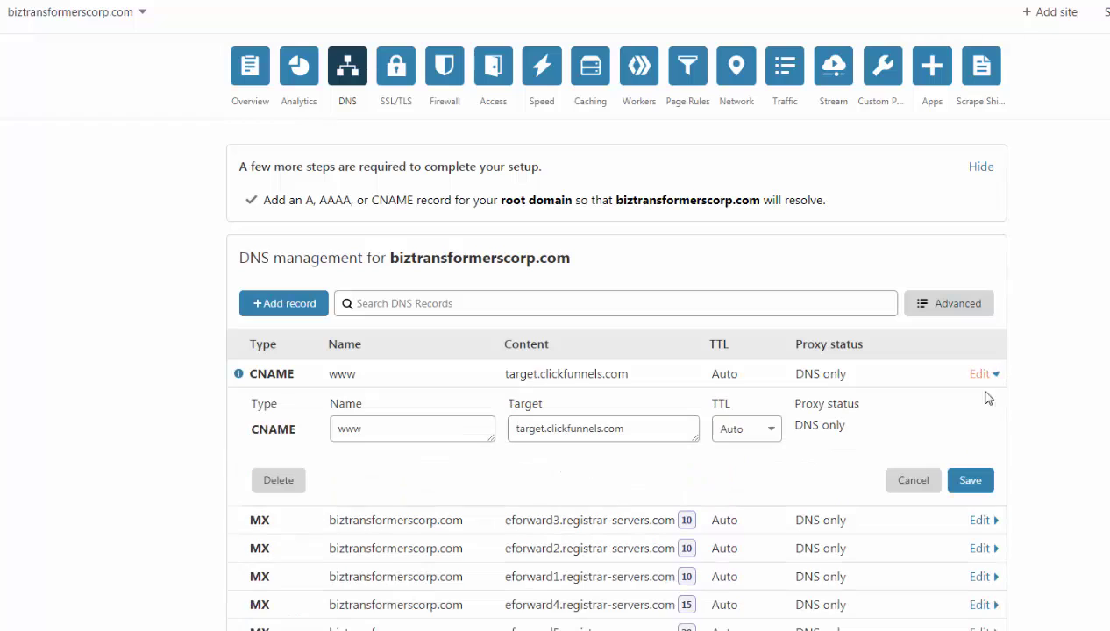
left_click(285, 482)
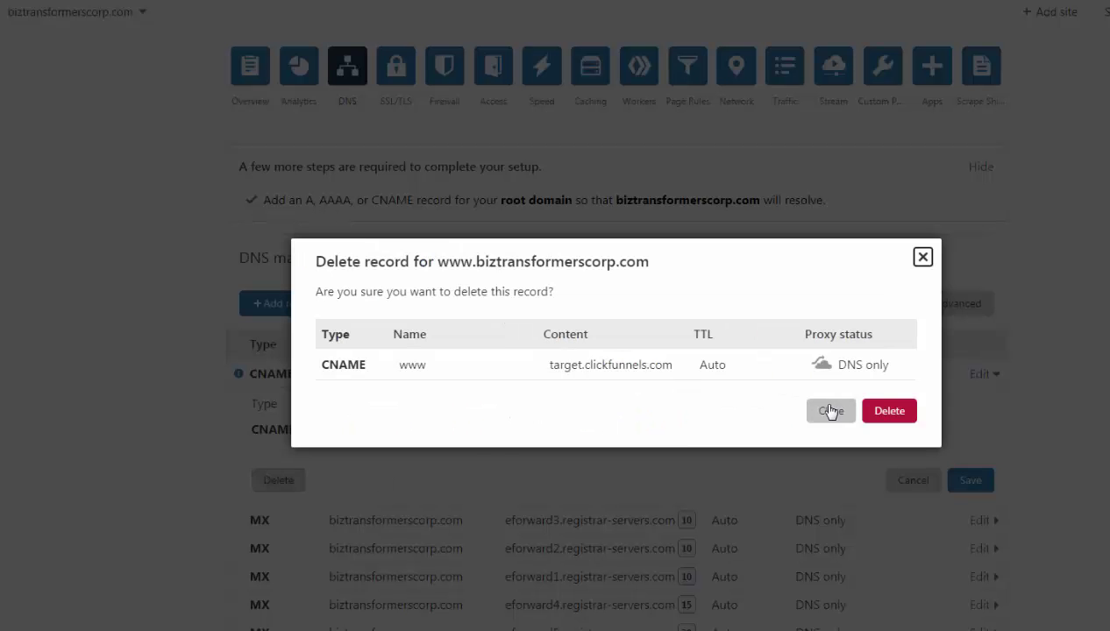
left_click(902, 412)
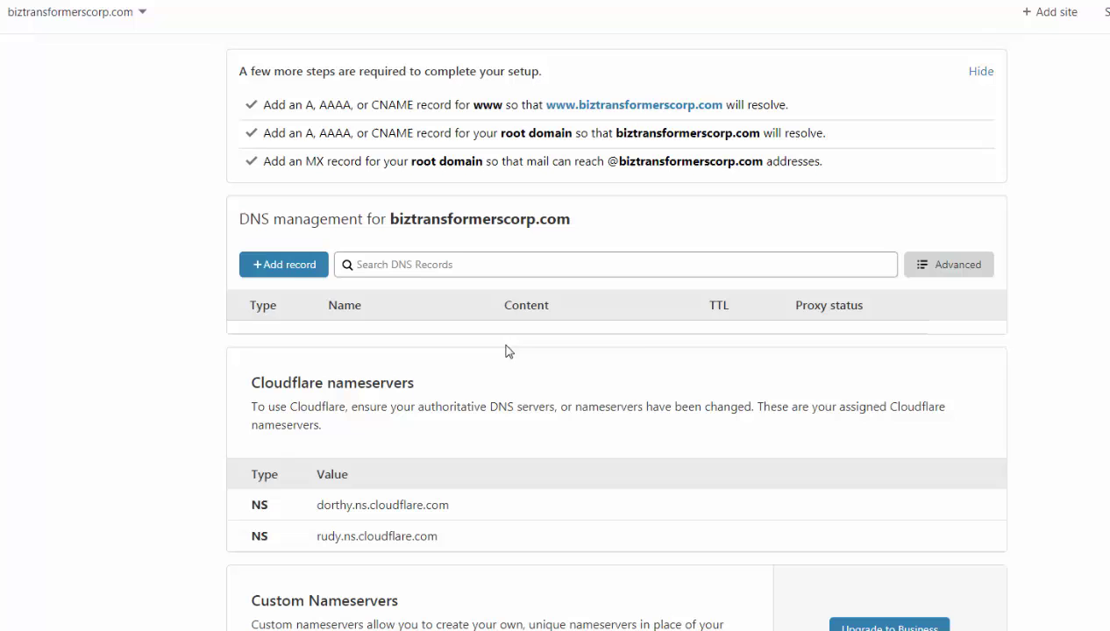
- Add a proxied CNAME record named @ targeting host10.groovepages.com and save it
left_click(290, 267)
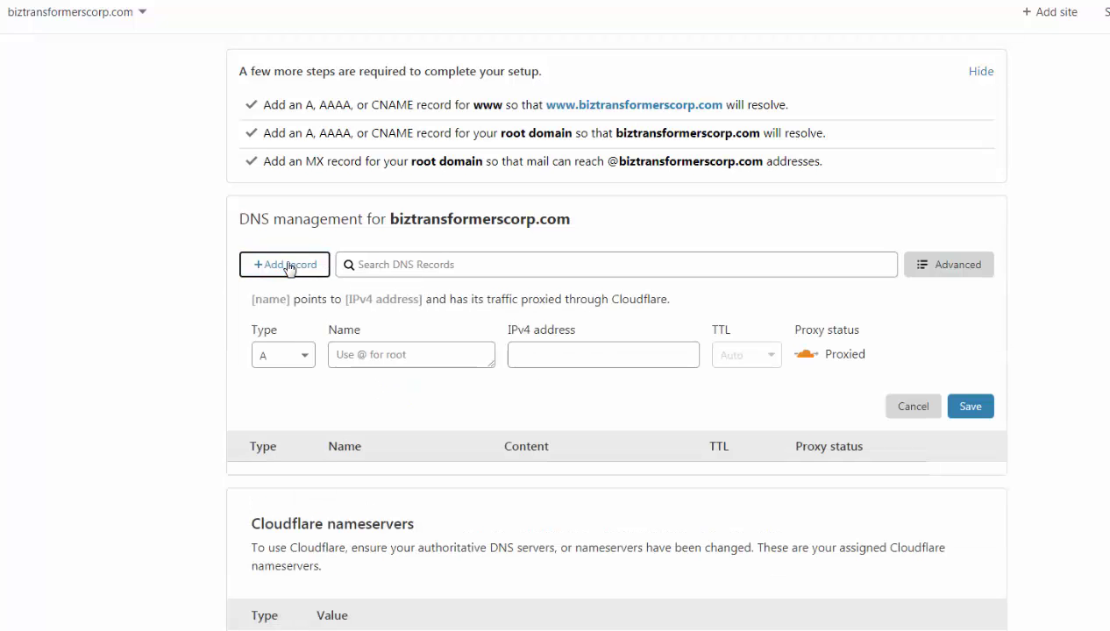
left_click(300, 357)
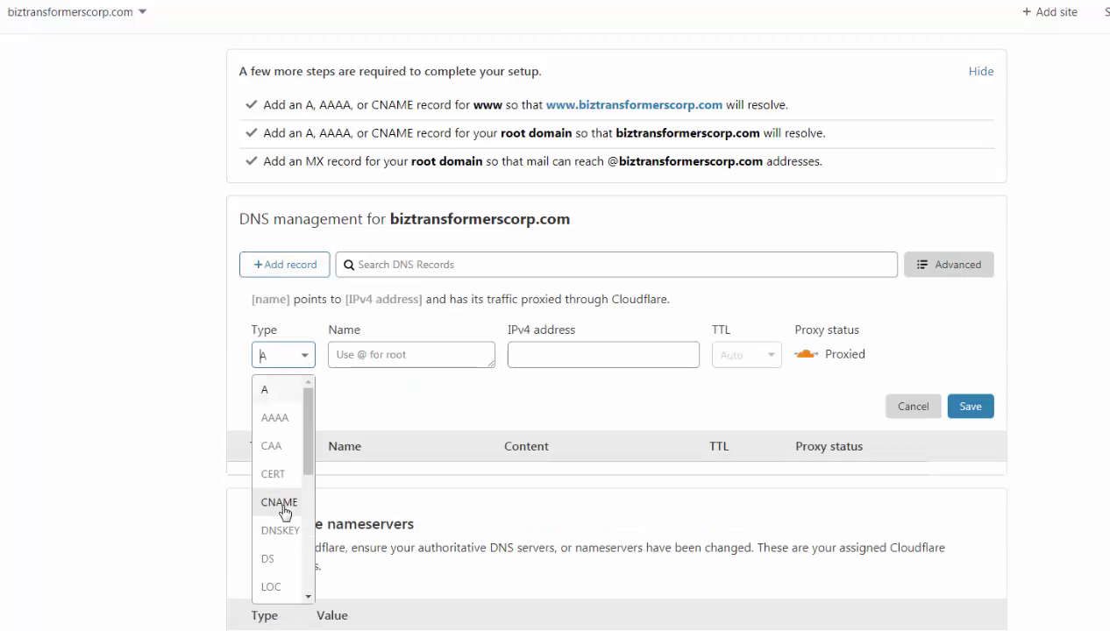
left_click(274, 503)
left_click(408, 354)
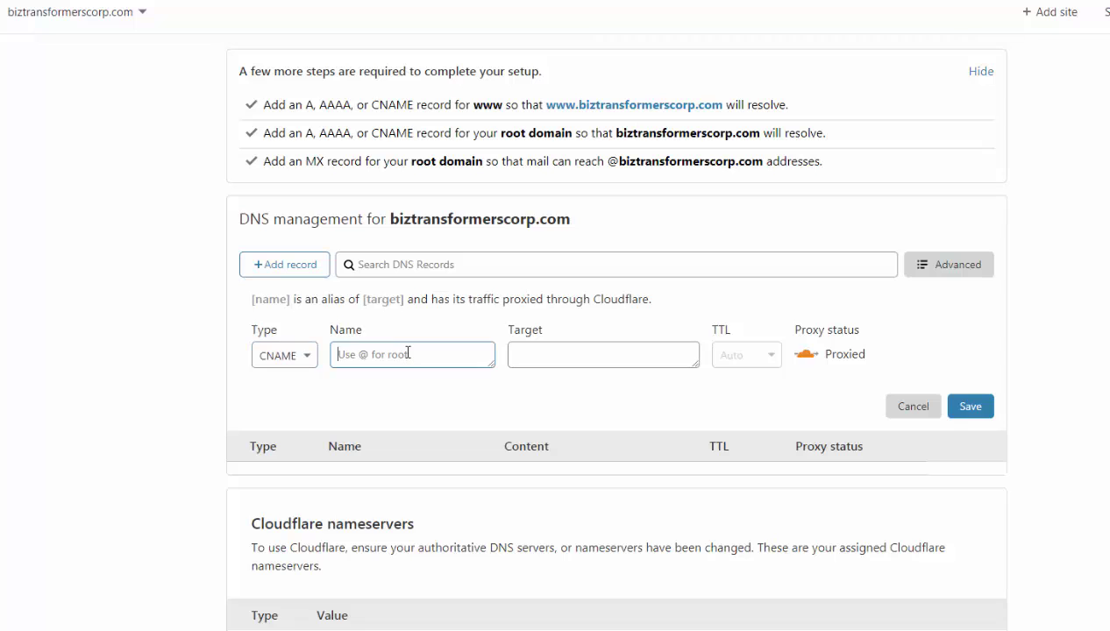
type("@")
left_click(671, 352)
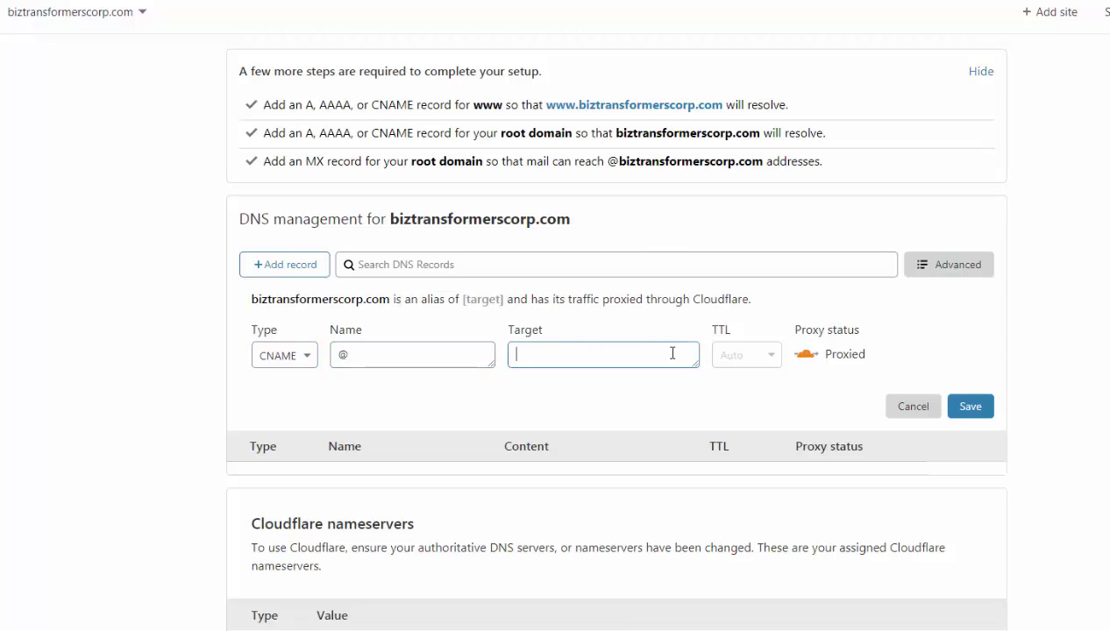
type("host10.groovepages.com")
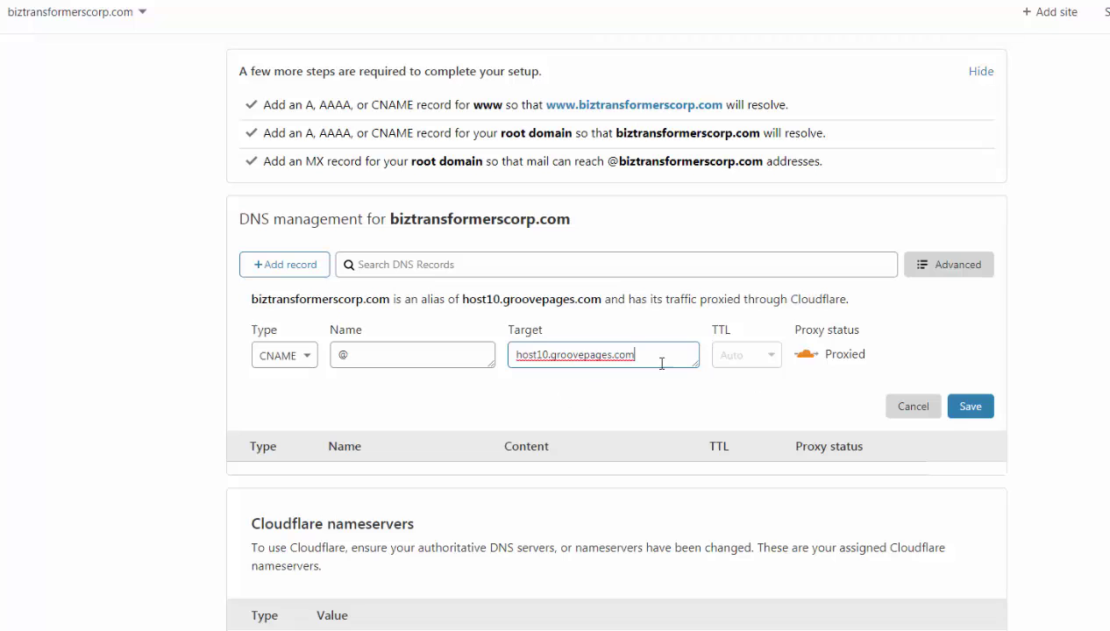
left_click(970, 408)
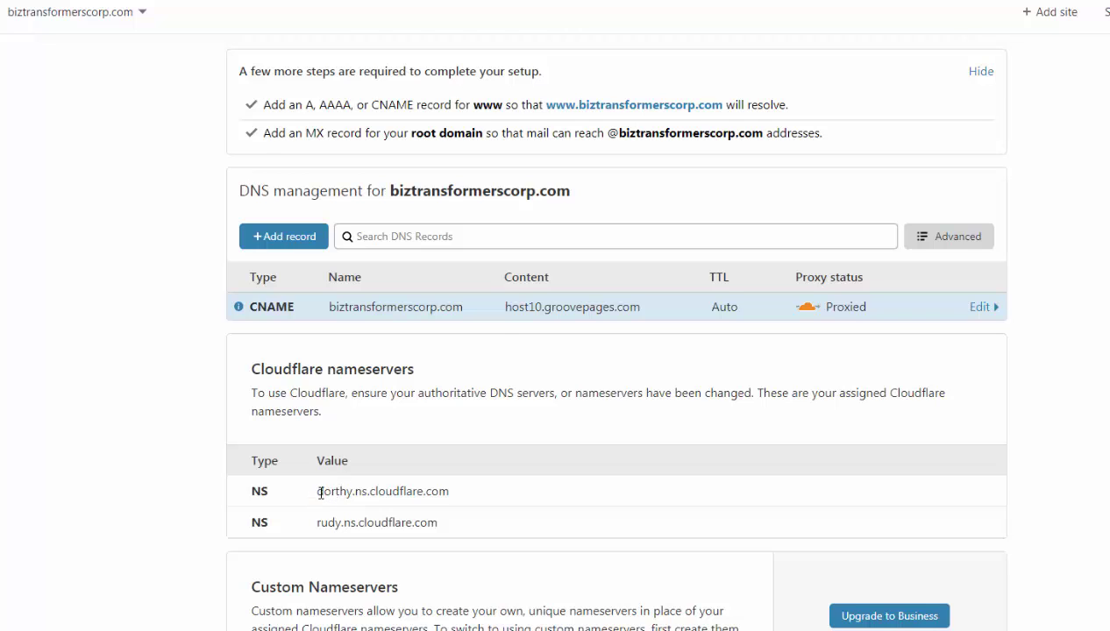
- Copy the first Cloudflare nameserver and choose Custom DNS for biztransformerscorp.com in Namecheap, checking it against Cloudflare
left_click_drag(321, 492, 449, 497)
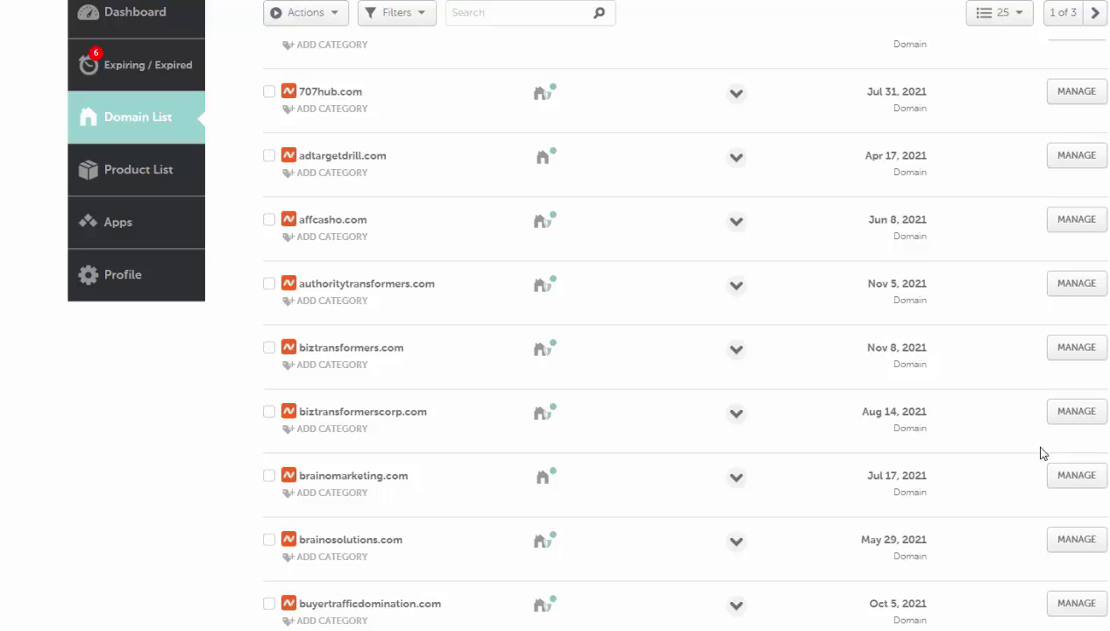
left_click(1080, 418)
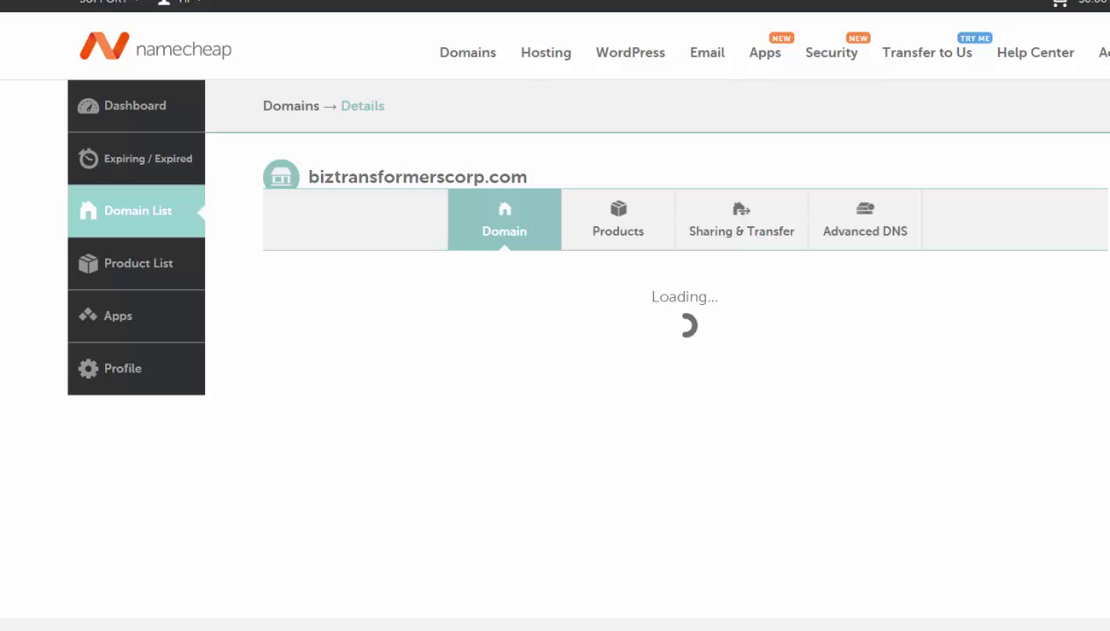
scroll(675, 217, "down", 2)
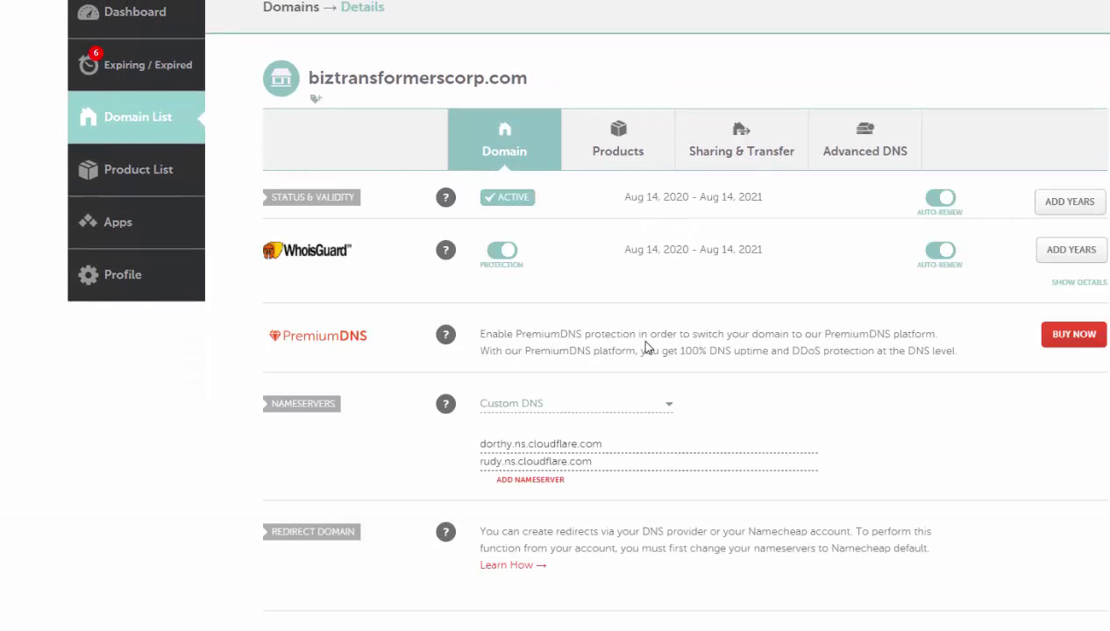
left_click(561, 405)
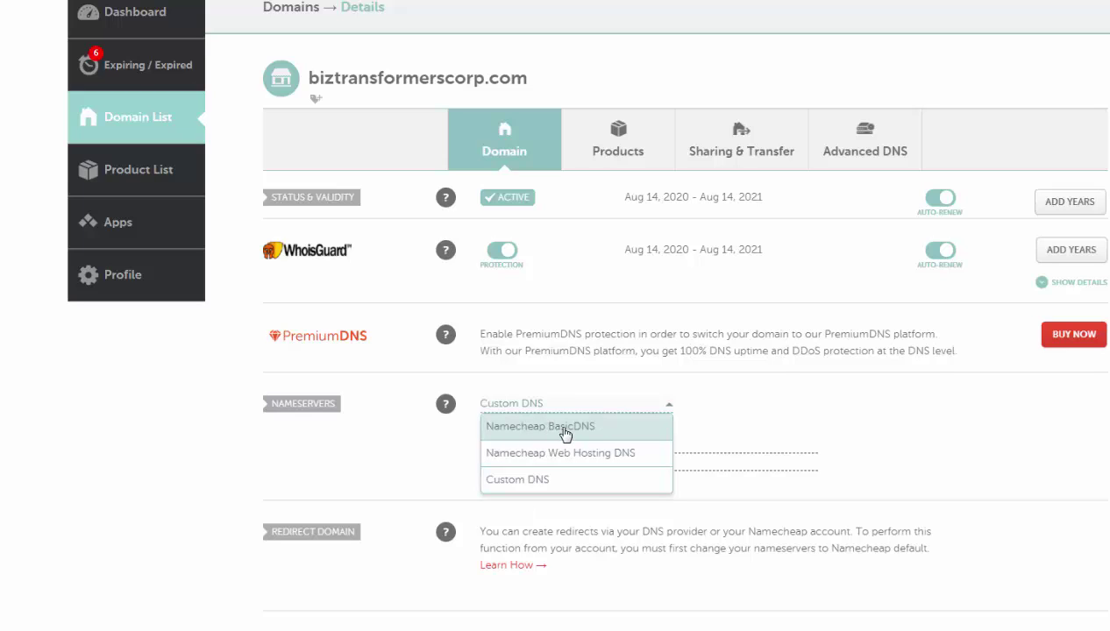
left_click(553, 481)
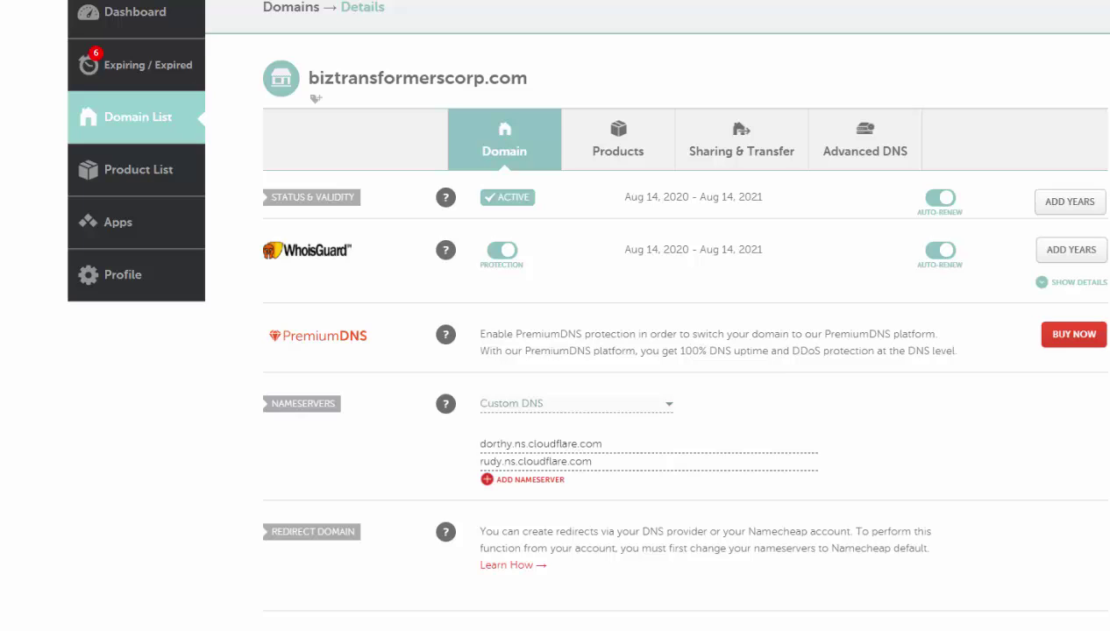
key("alt+Tab")
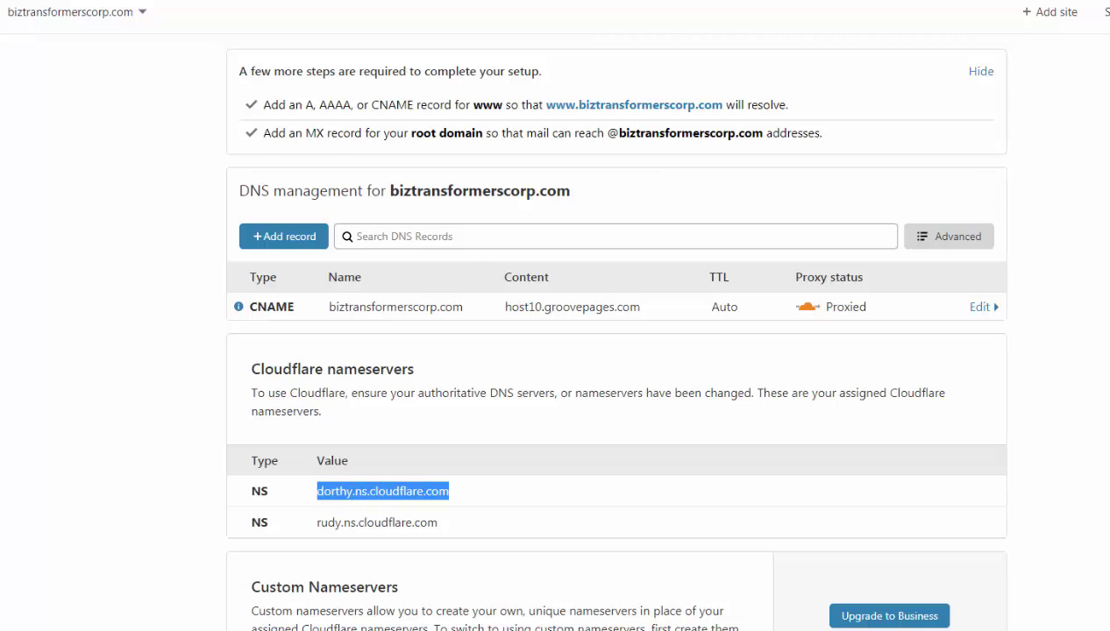
key("alt+Tab")
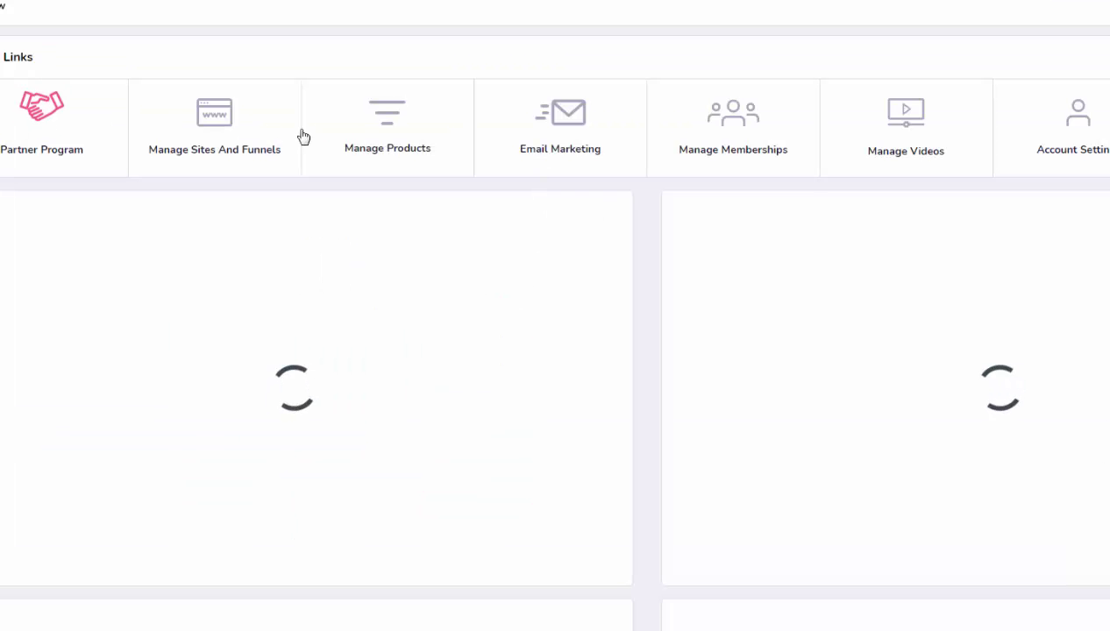
- From Manage Sites And Funnels, open the Biz Transformers Corp card in the editor
left_click(232, 136)
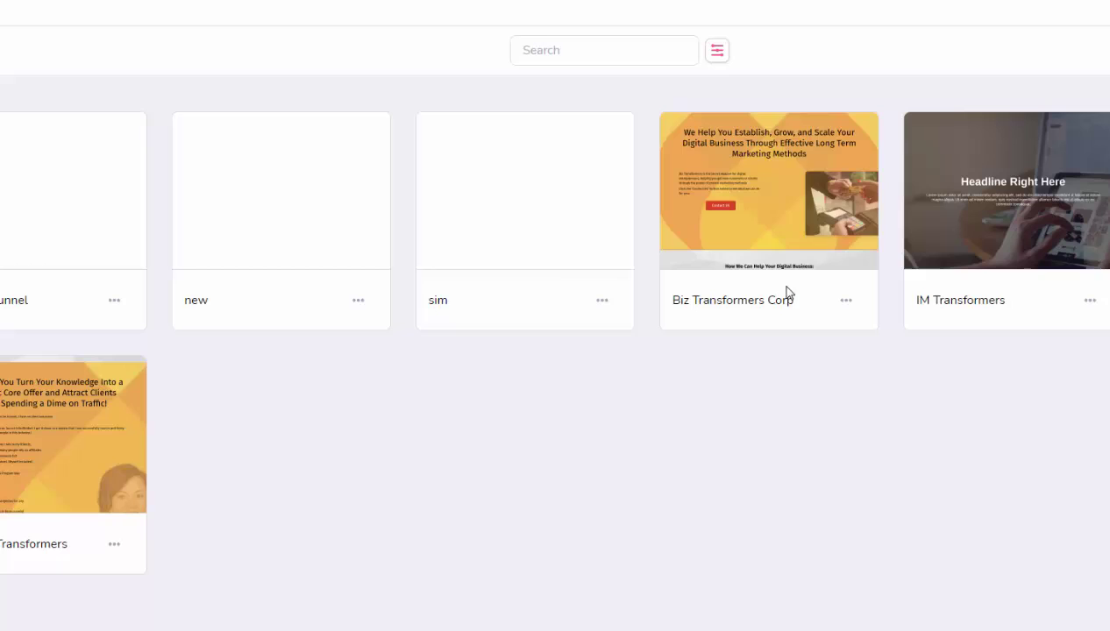
mouse_move(799, 239)
mouse_move(787, 199)
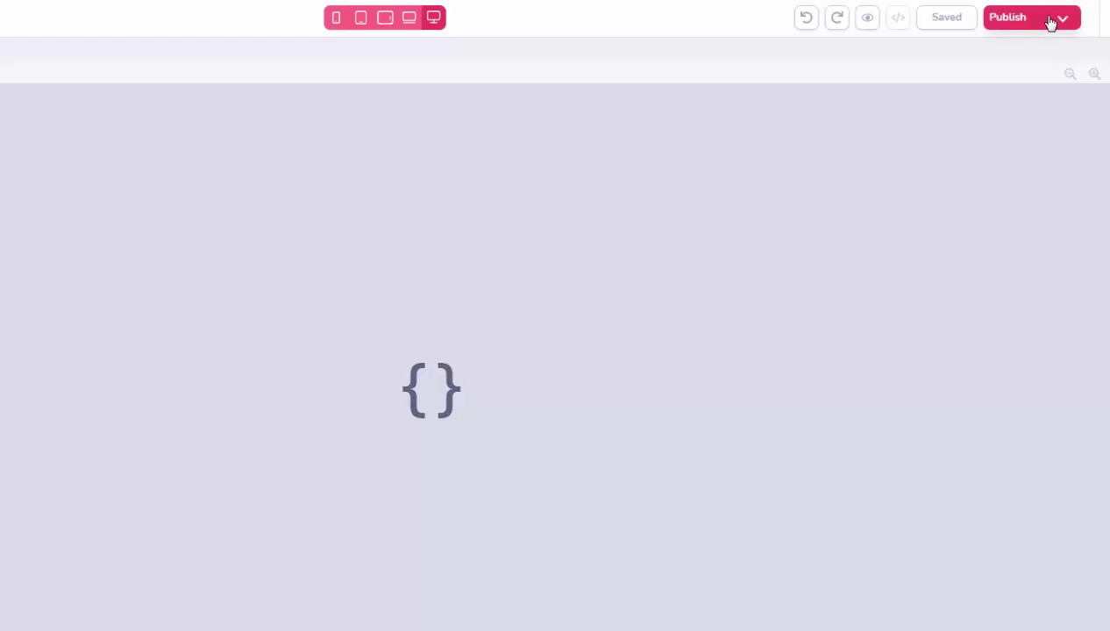
- Publish the site with 'Publish on your domain' enabled for biztransformerscorp.com
left_click(1048, 19)
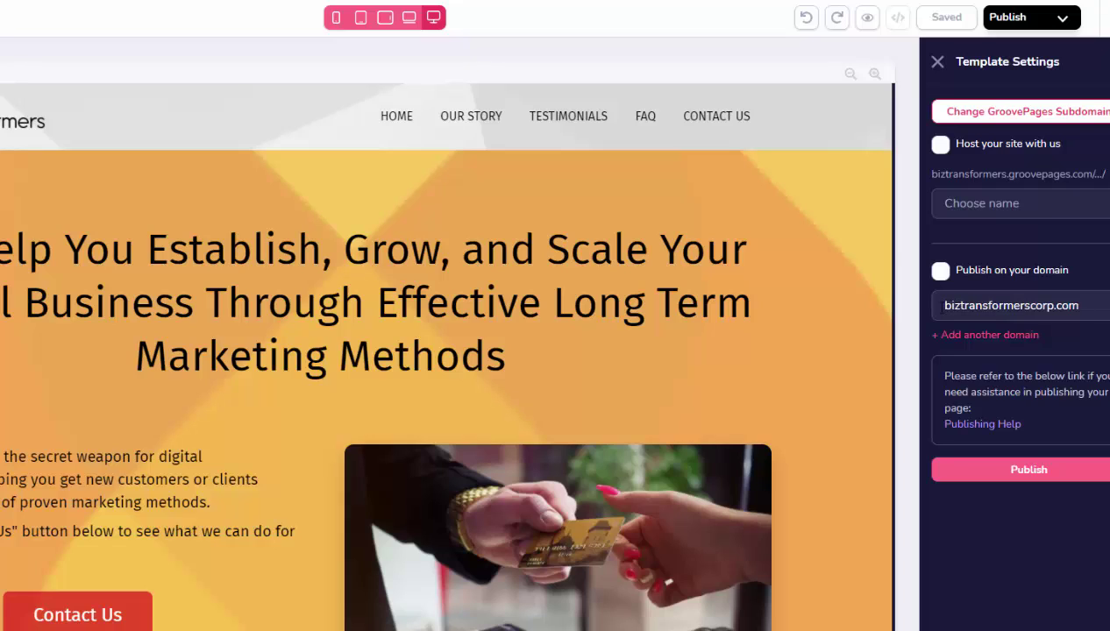
left_click(1040, 472)
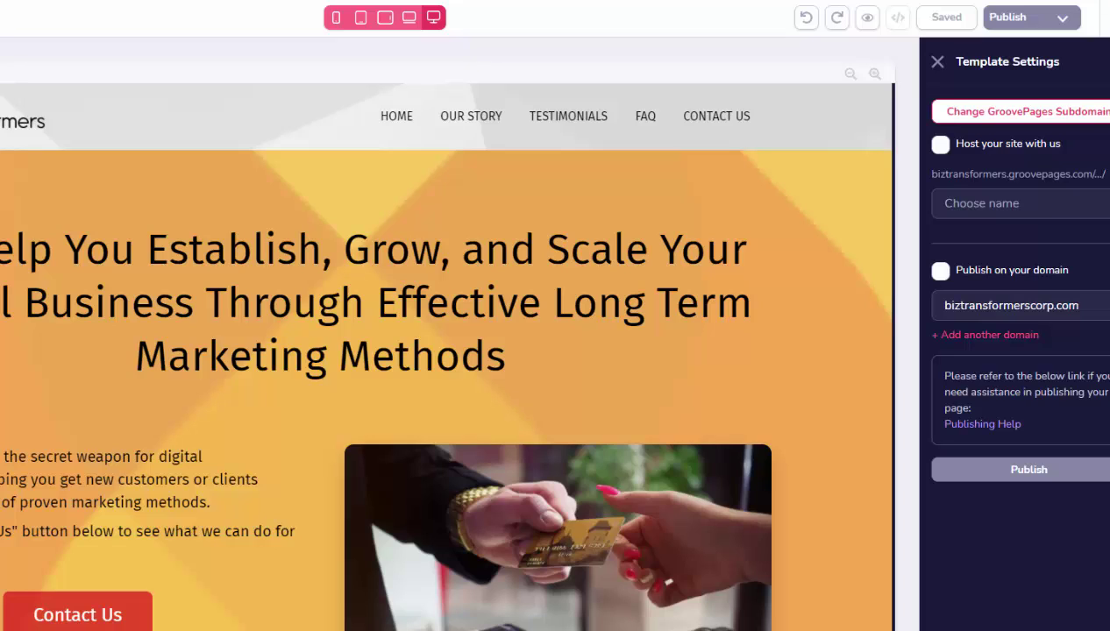
left_click(939, 270)
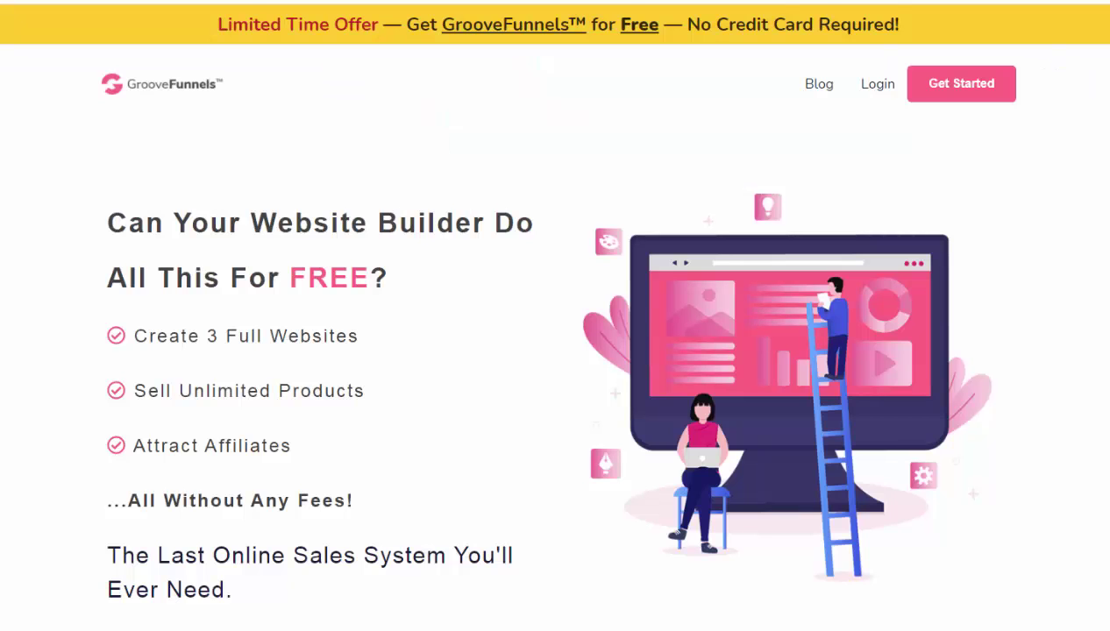
scroll(555, 315, "down", 4)
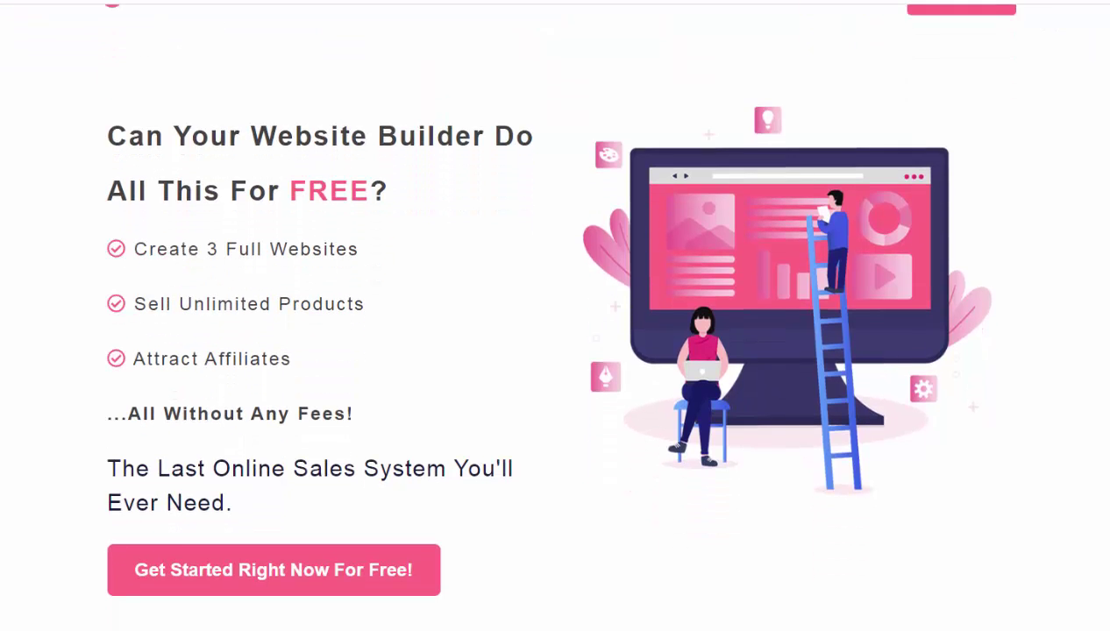
scroll(555, 315, "down", 2)
scroll(872, 324, "up", 5)
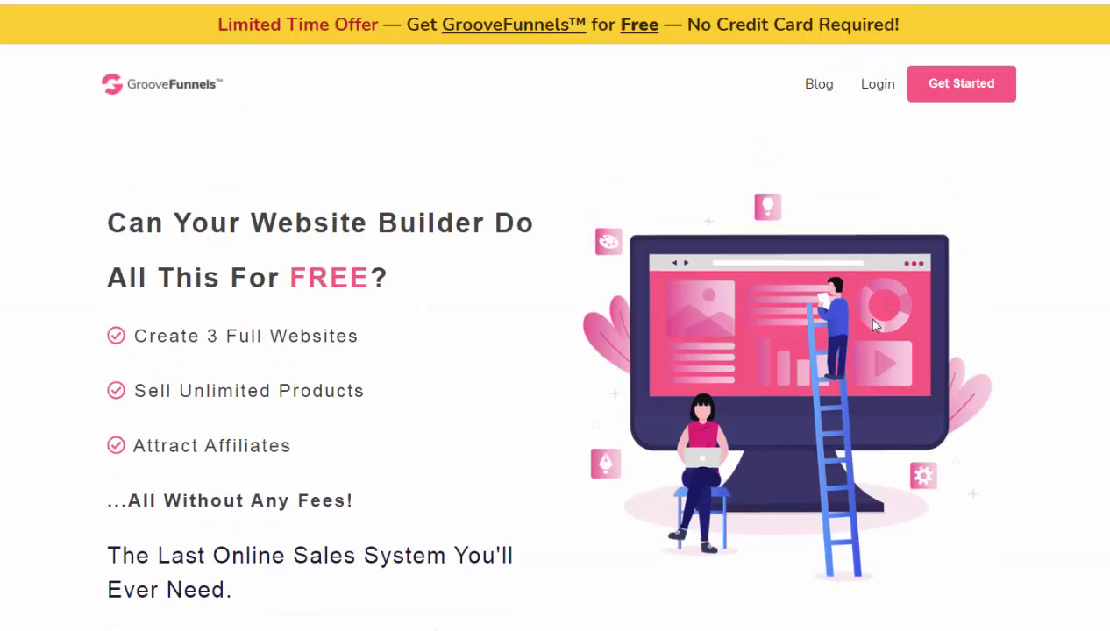
scroll(555, 316, "down", 5)
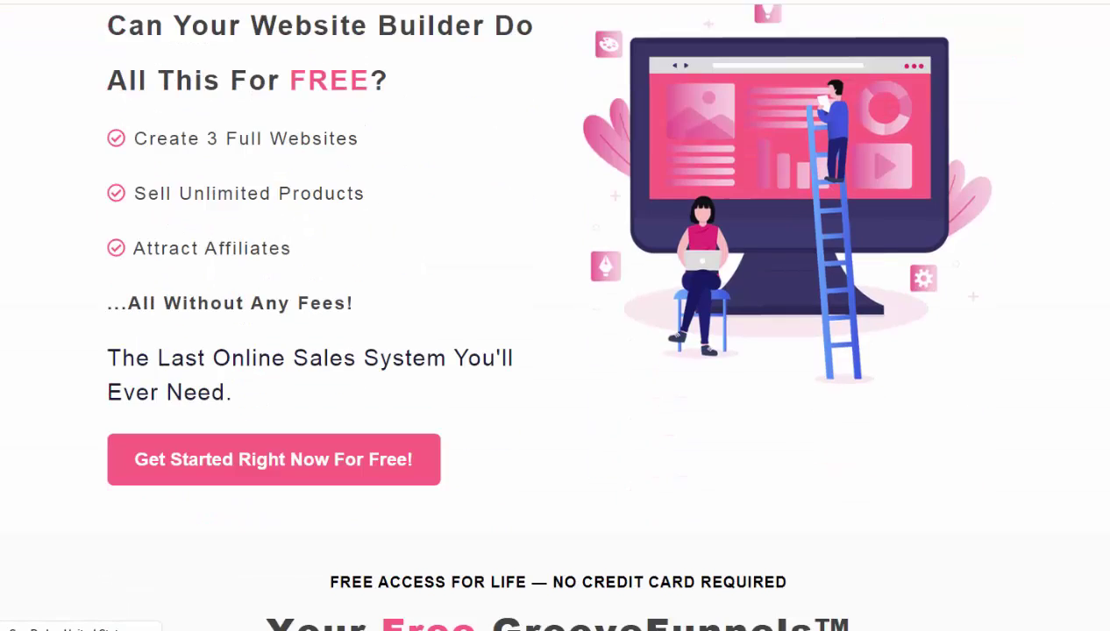
scroll(555, 315, "down", 10)
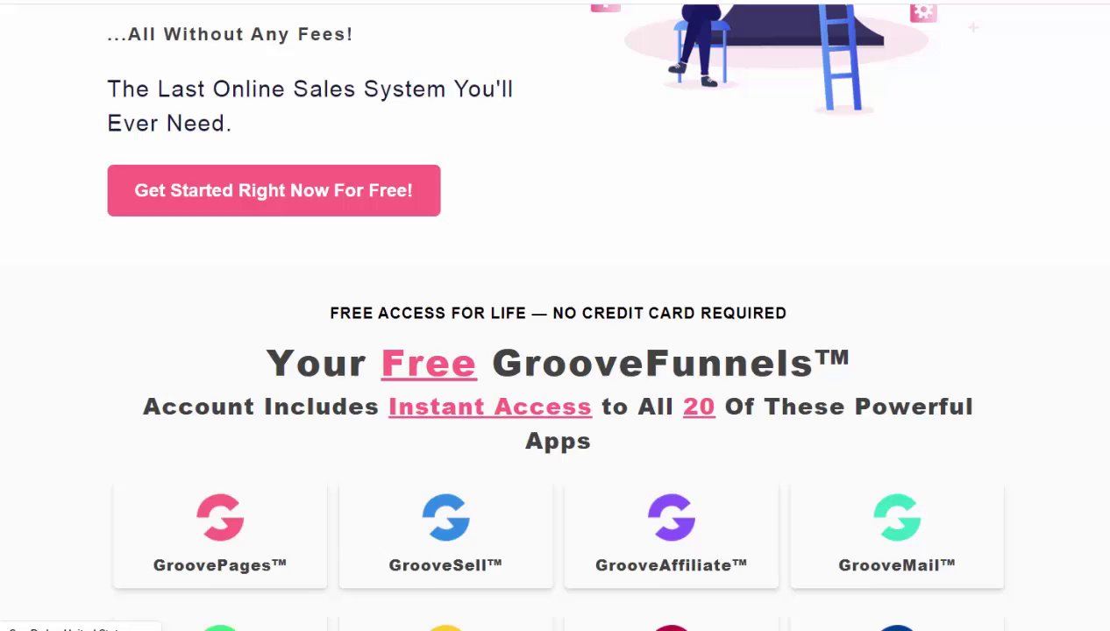
scroll(555, 316, "down", 11)
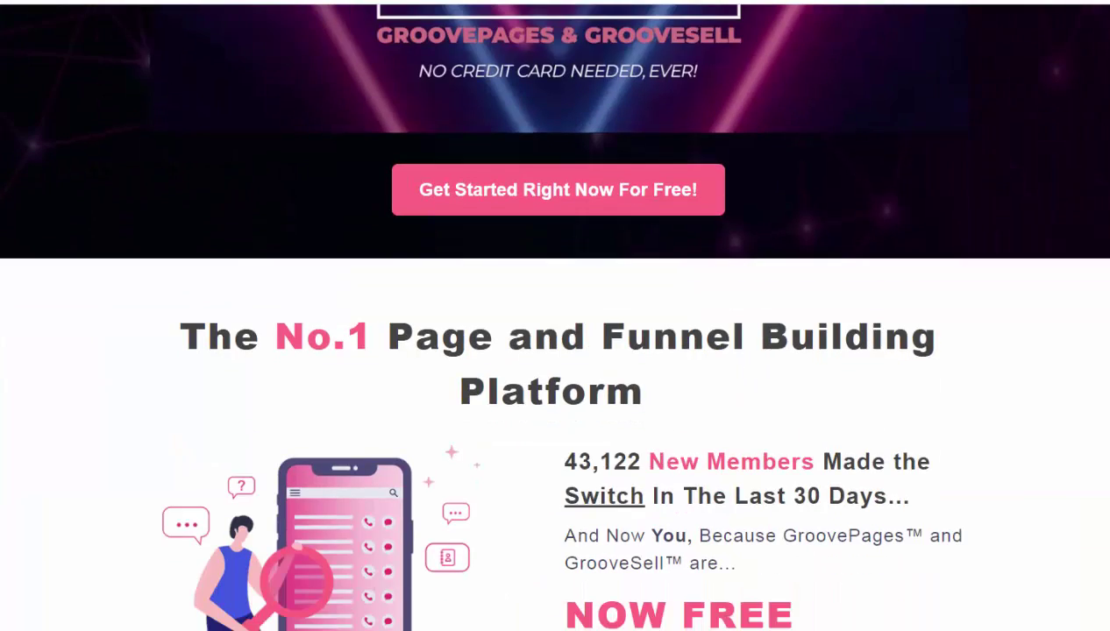
scroll(555, 315, "down", 3)
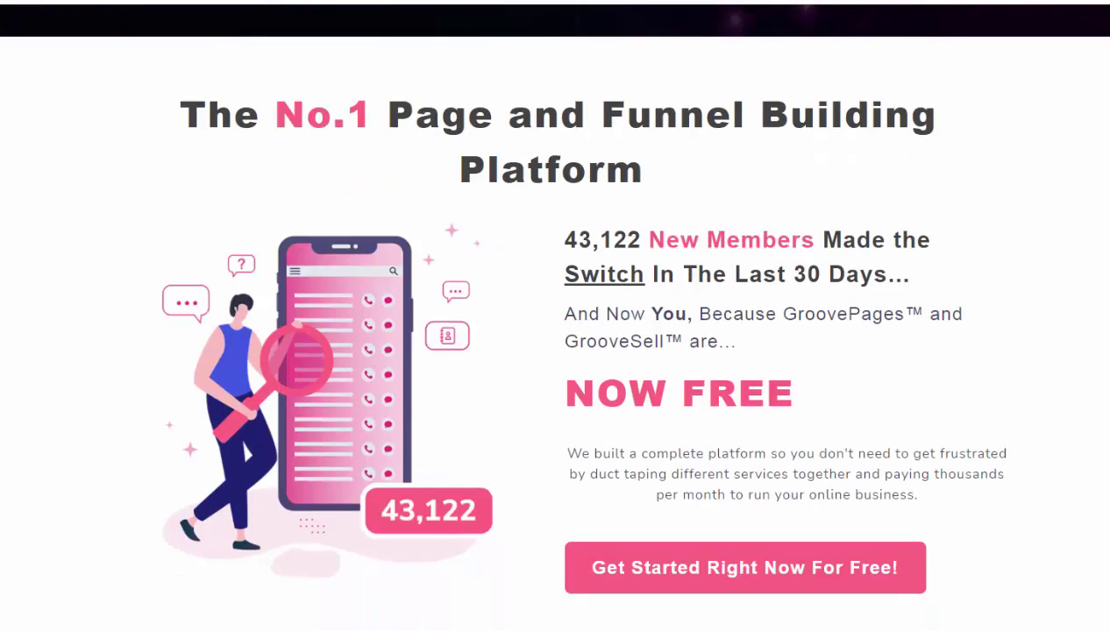